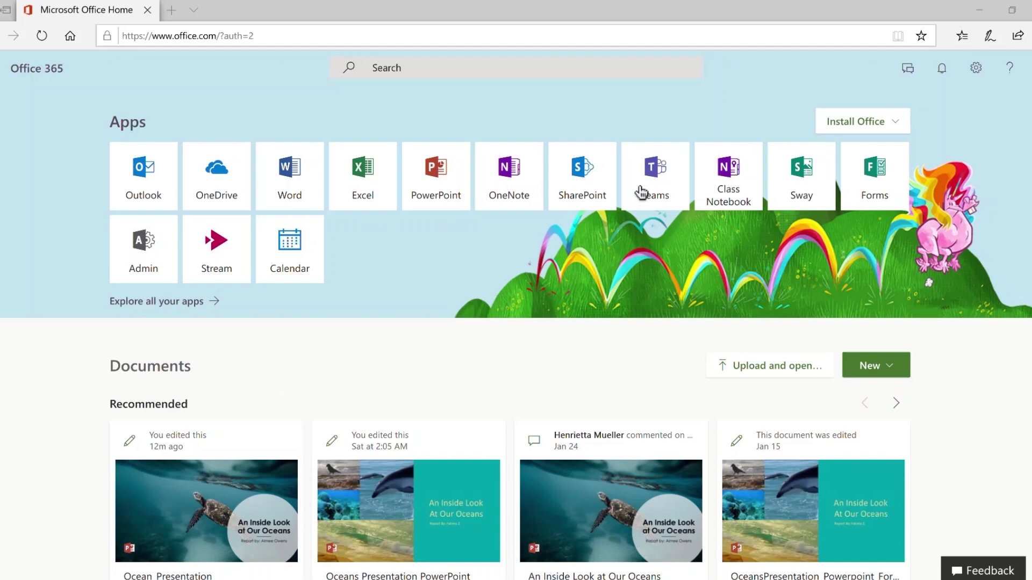
Step: Launch Microsoft Teams from the Office 365 home page and open Add a tab on the General channel
{"action": "left_click", "coordinate": [641, 192]}
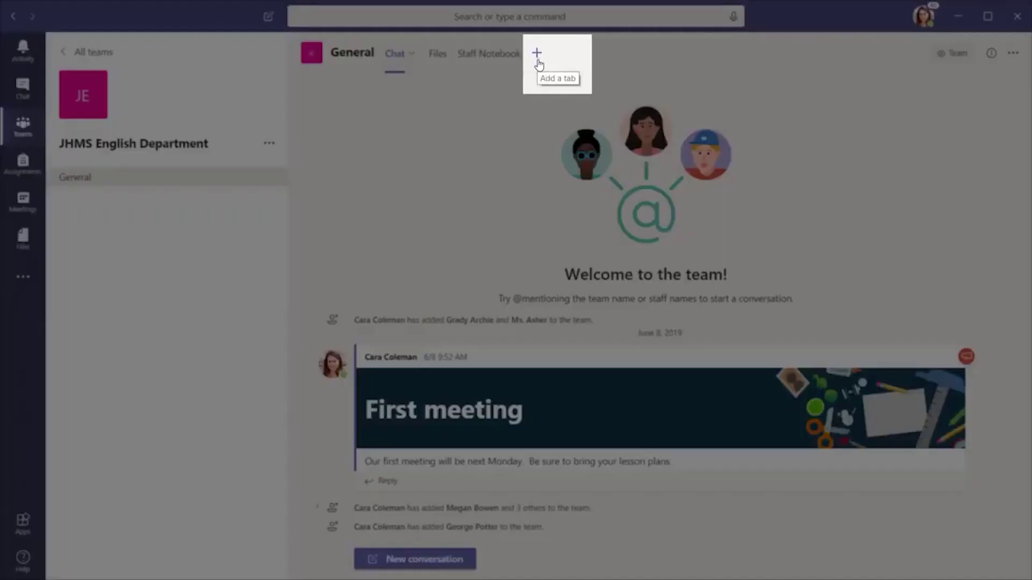
{"action": "left_click", "coordinate": [537, 60]}
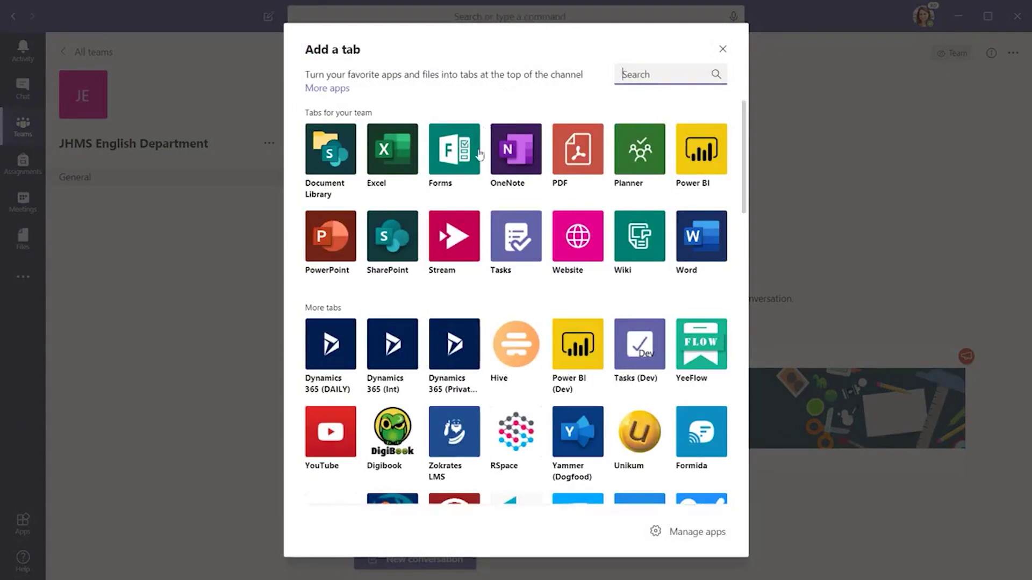
Step: Add a Forms tab with a new shared form named 'Parent Survey', posted to the channel
{"action": "left_click", "coordinate": [472, 177]}
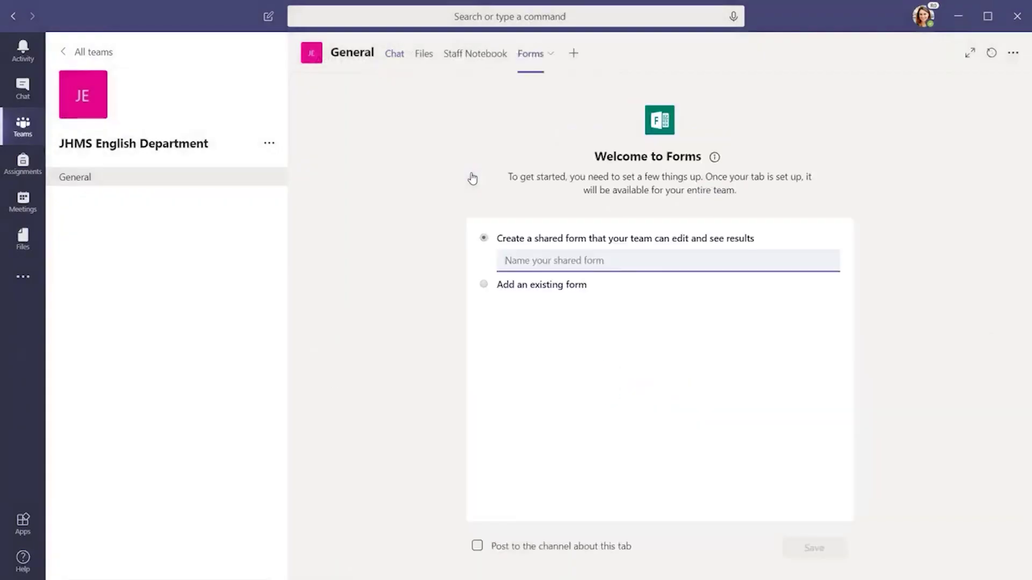
{"action": "left_click", "coordinate": [484, 285]}
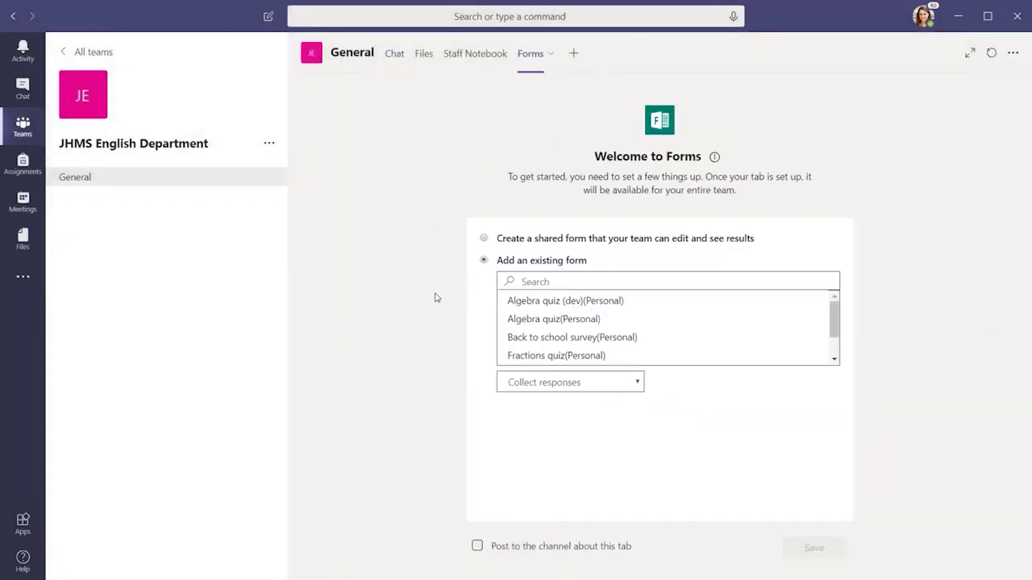
{"action": "left_click", "coordinate": [641, 390]}
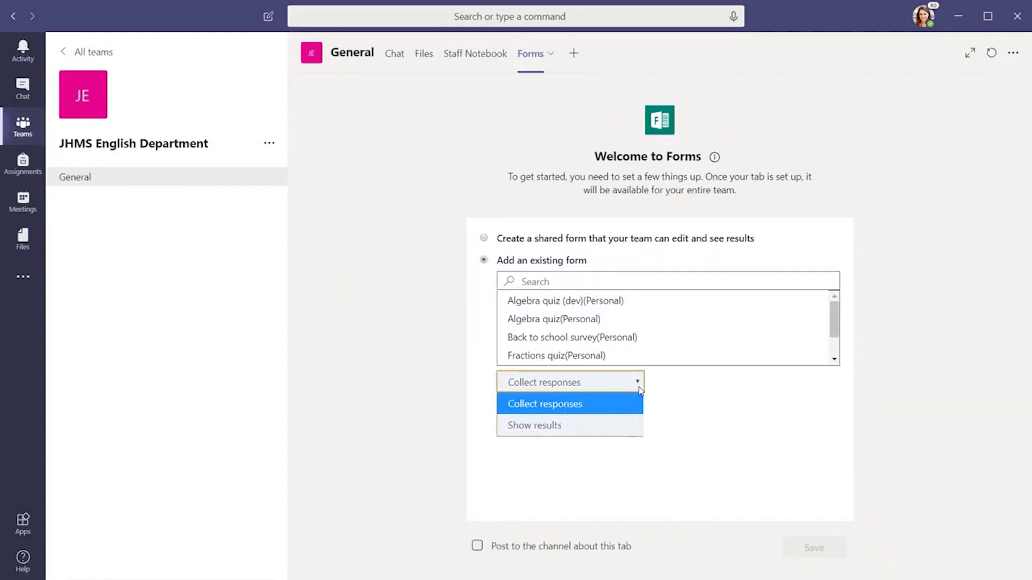
{"action": "left_click", "coordinate": [483, 238]}
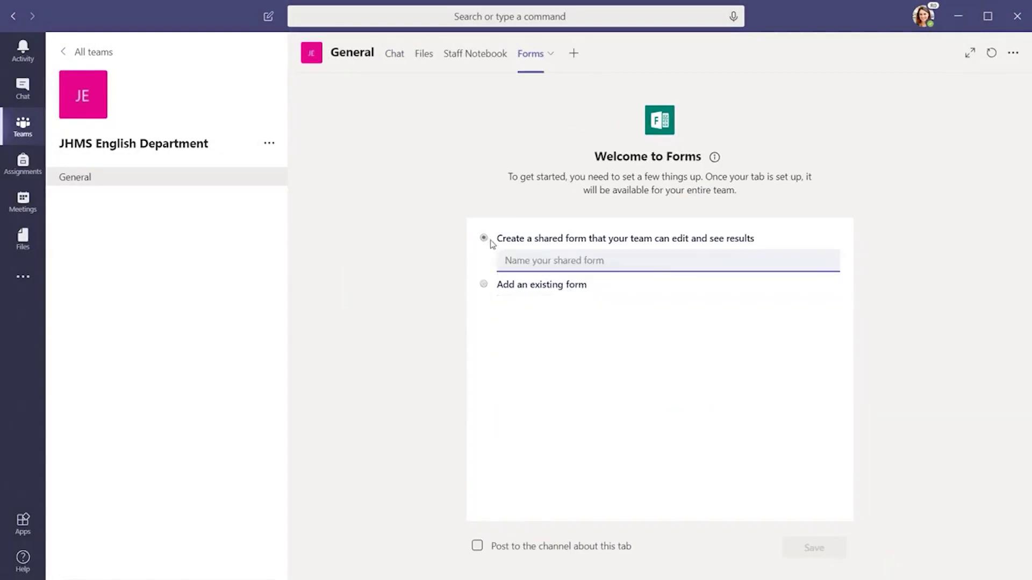
{"action": "left_click", "coordinate": [515, 260]}
{"action": "type", "text": "Parent Survey"}
{"action": "left_click", "coordinate": [477, 546]}
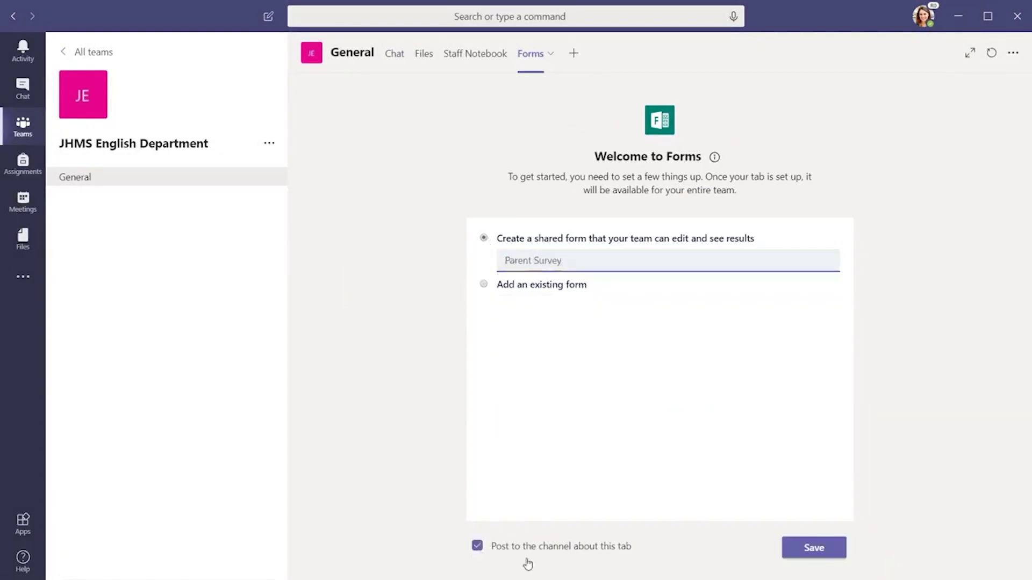
{"action": "left_click", "coordinate": [797, 554]}
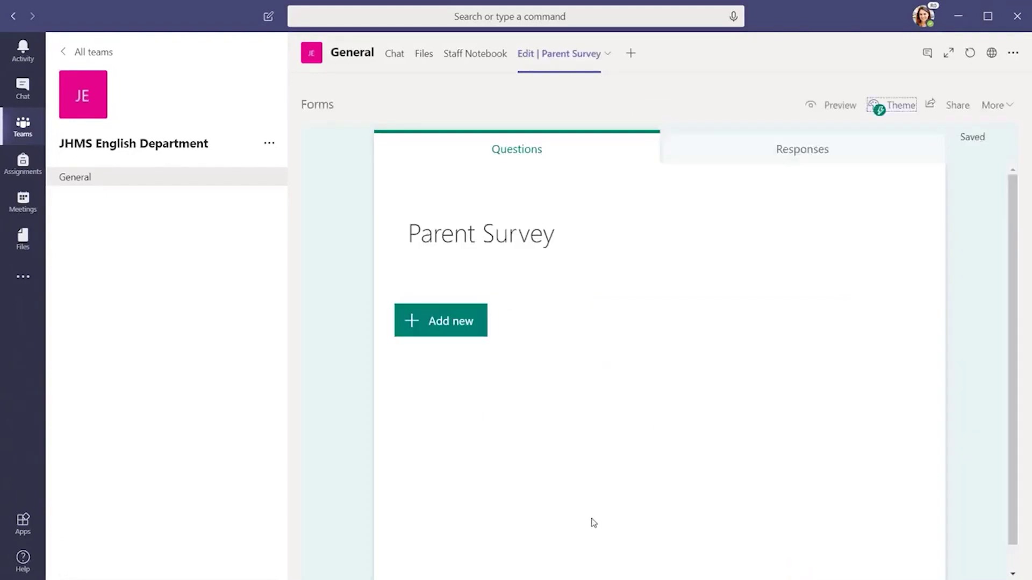
{"action": "left_click", "coordinate": [398, 63]}
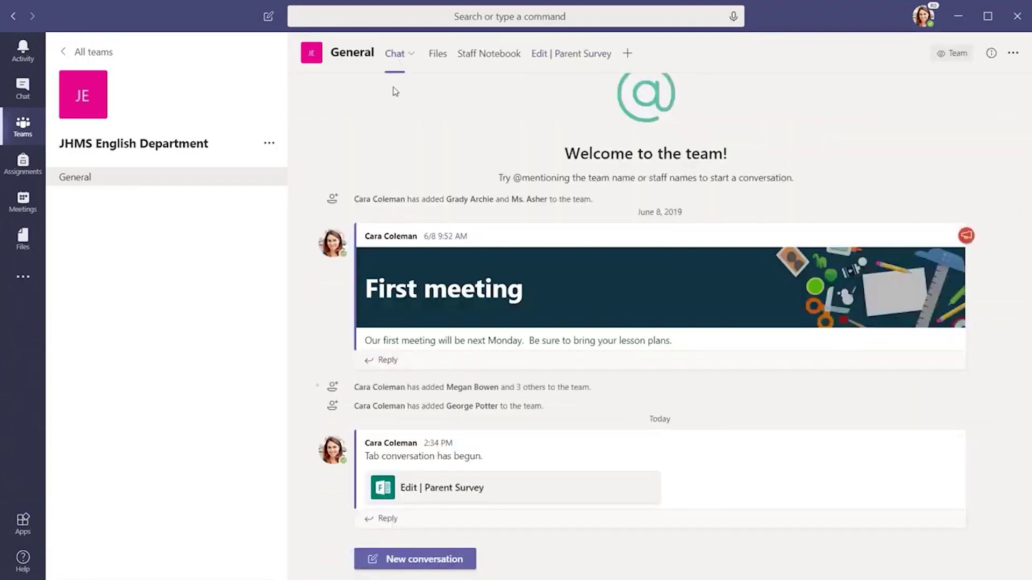
{"action": "left_click", "coordinate": [402, 567]}
{"action": "type", "text": "@Forms"}
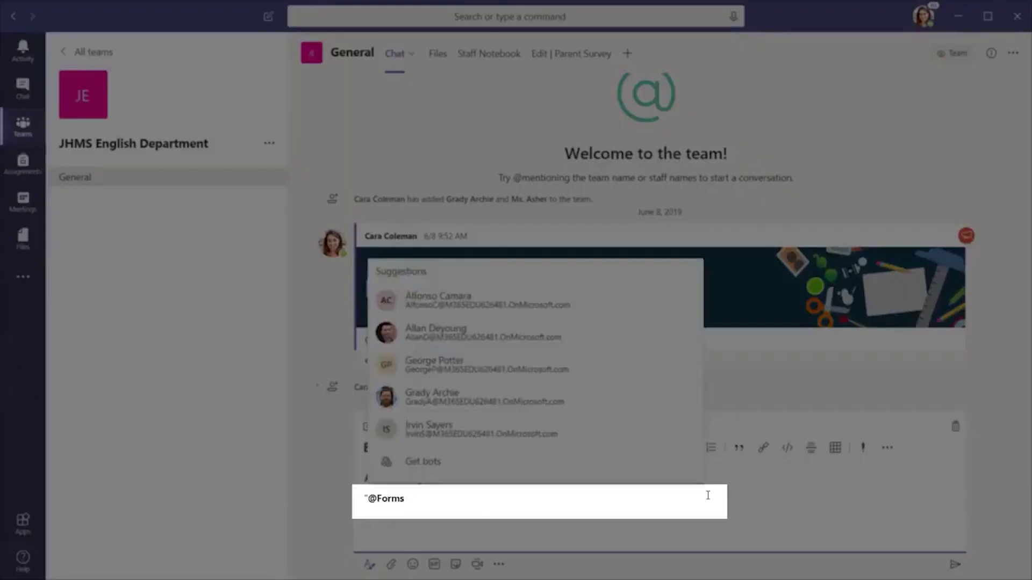
{"action": "type", "text": " What day should we have our next meeting? Monday, Wednesday, Thursday\""}
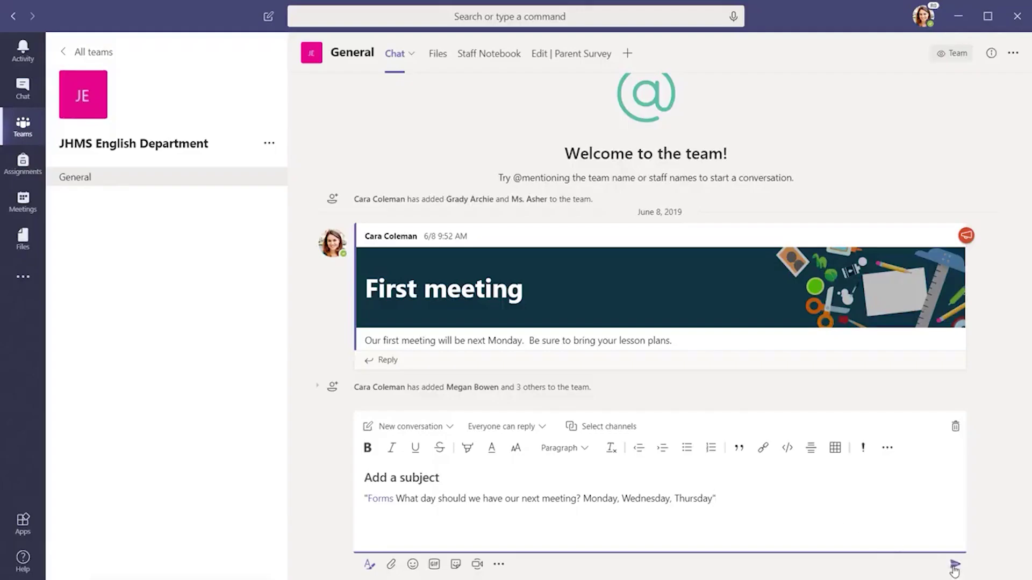
{"action": "left_click", "coordinate": [954, 564]}
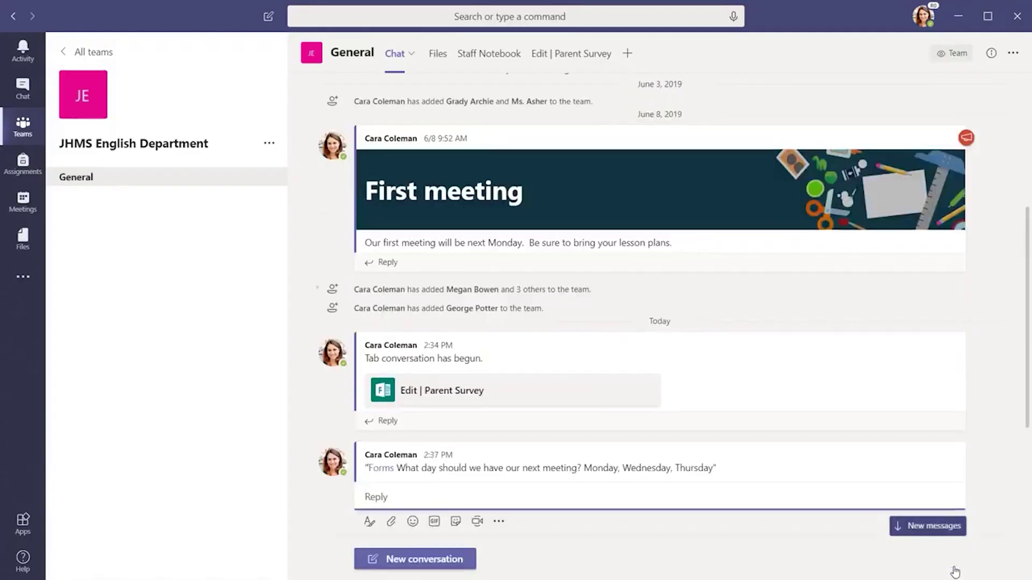
{"action": "left_click", "coordinate": [956, 527]}
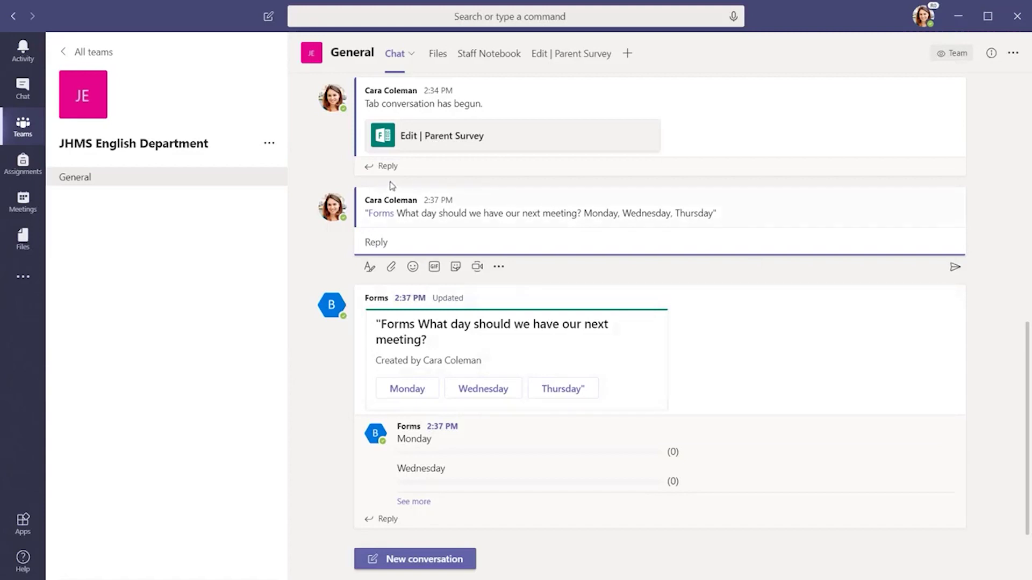
{"action": "left_click", "coordinate": [269, 179]}
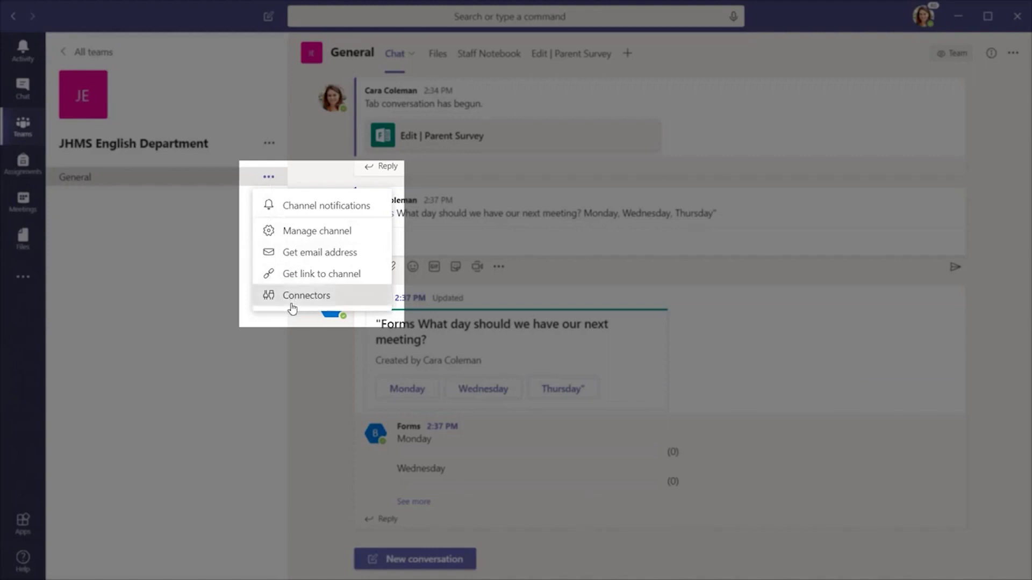
Step: Configure the General channel's Forms connector for the Parent Survey form and save it
{"action": "left_click", "coordinate": [291, 304]}
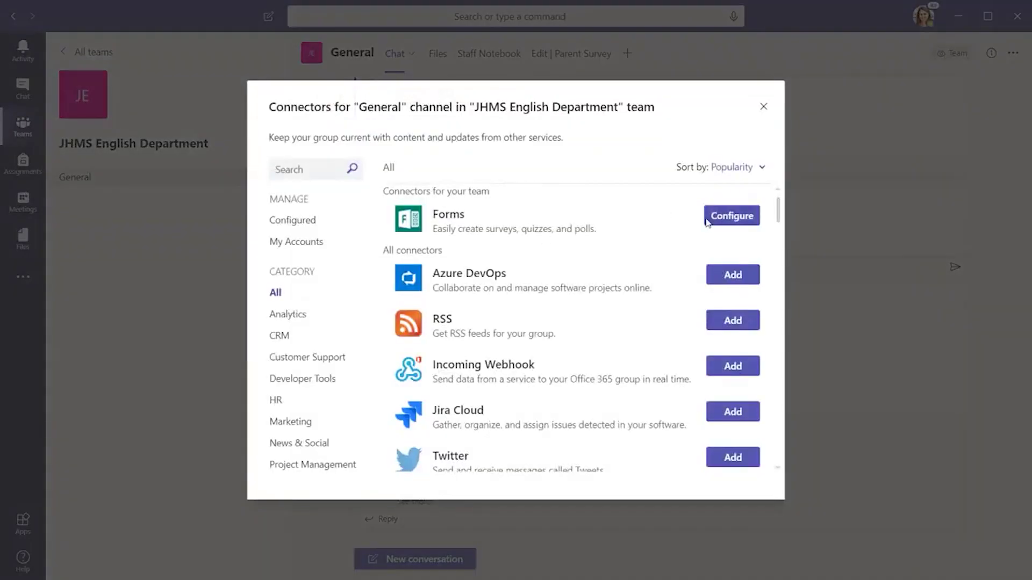
{"action": "left_click", "coordinate": [727, 229]}
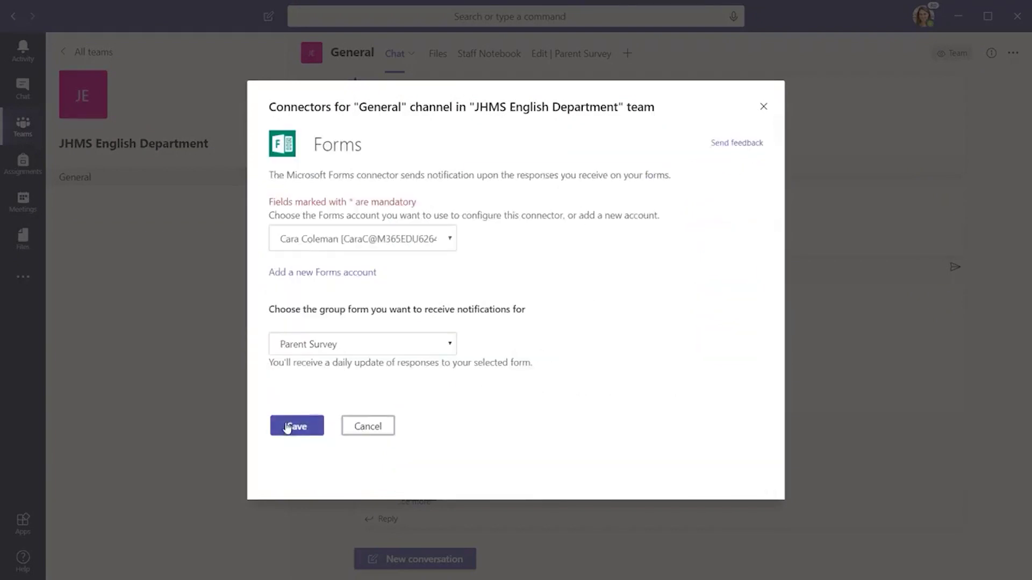
{"action": "left_click", "coordinate": [284, 433]}
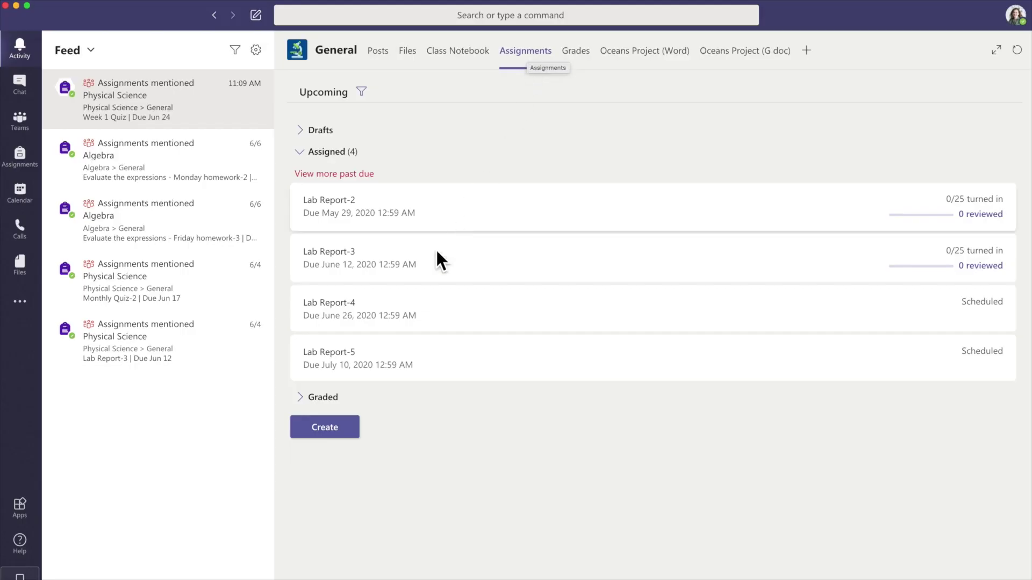
Step: Create a quiz assignment from the Week 1 Quiz form and assign it to the class
{"action": "left_click", "coordinate": [327, 434]}
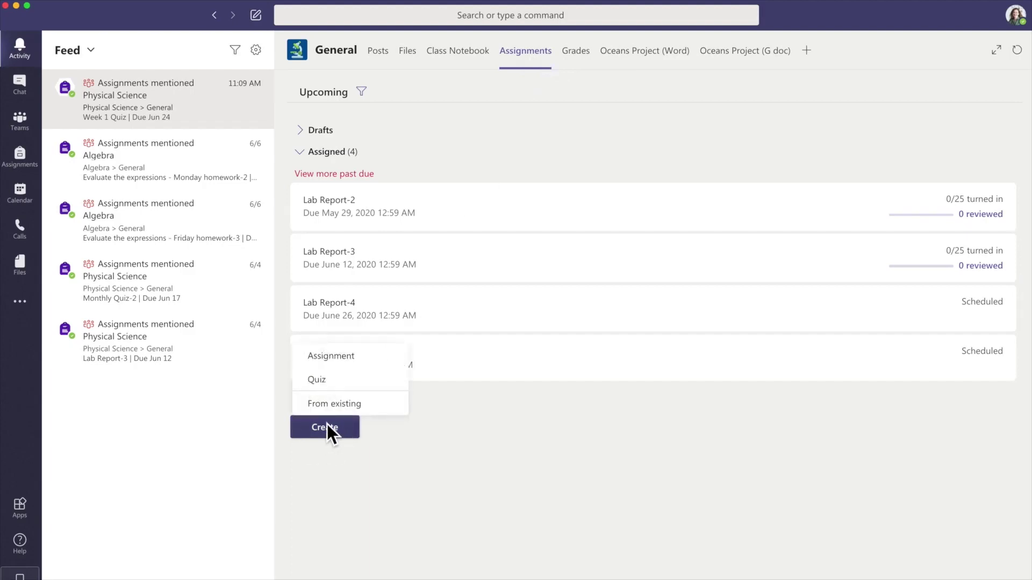
{"action": "left_click", "coordinate": [324, 385]}
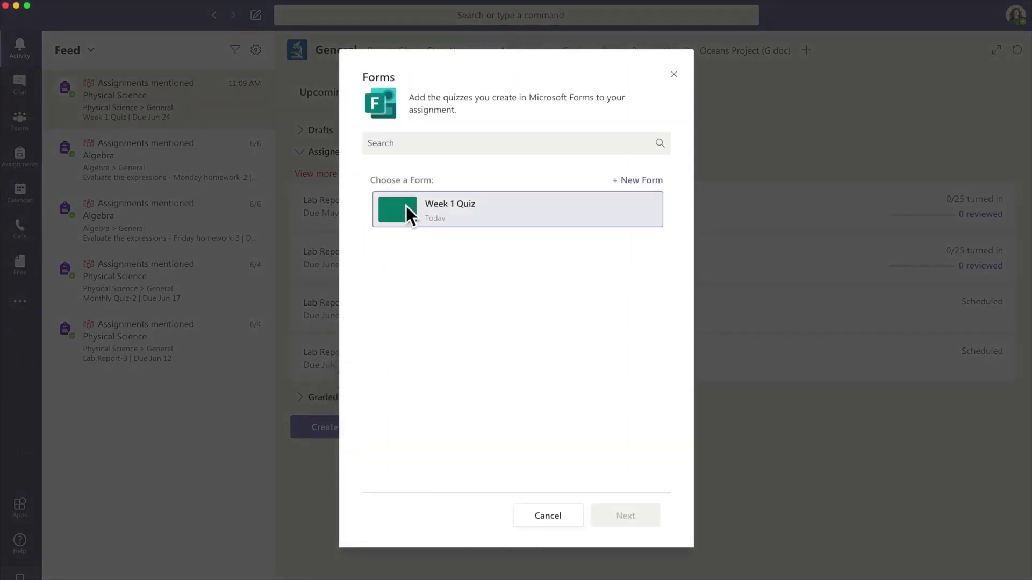
{"action": "left_click", "coordinate": [469, 211]}
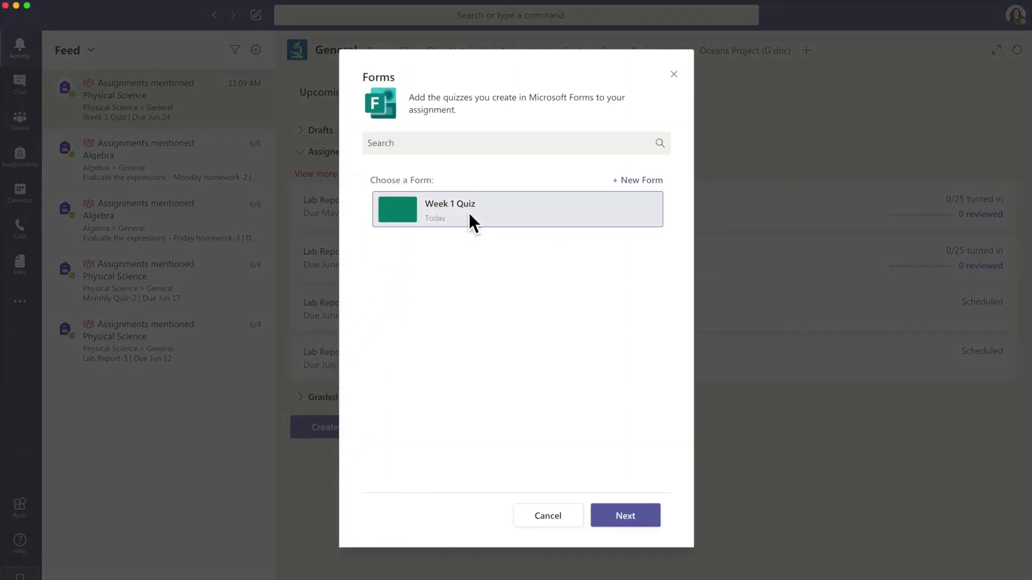
{"action": "left_click", "coordinate": [627, 524]}
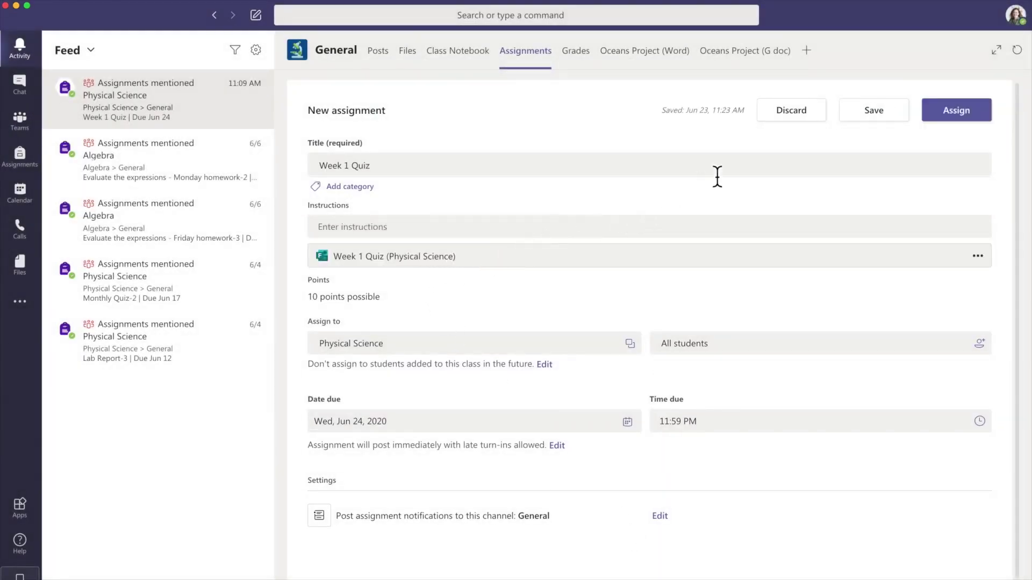
{"action": "left_click", "coordinate": [959, 114]}
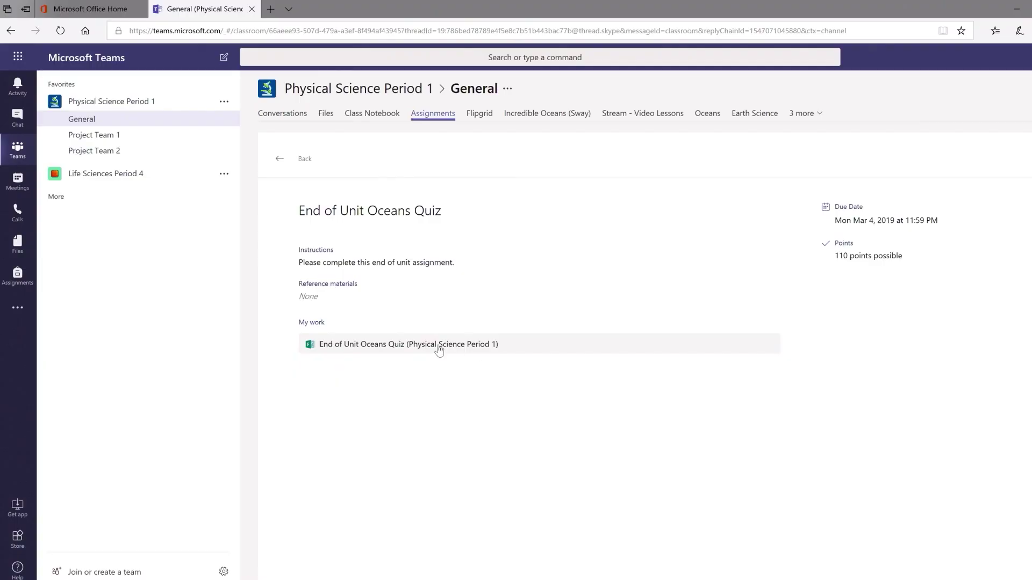
Step: Open the End of Unit Oceans Quiz assignment and start reviewing student responses
{"action": "left_click", "coordinate": [439, 347]}
{"action": "scroll", "coordinate": [544, 368], "scroll_direction": "down", "scroll_amount": 5}
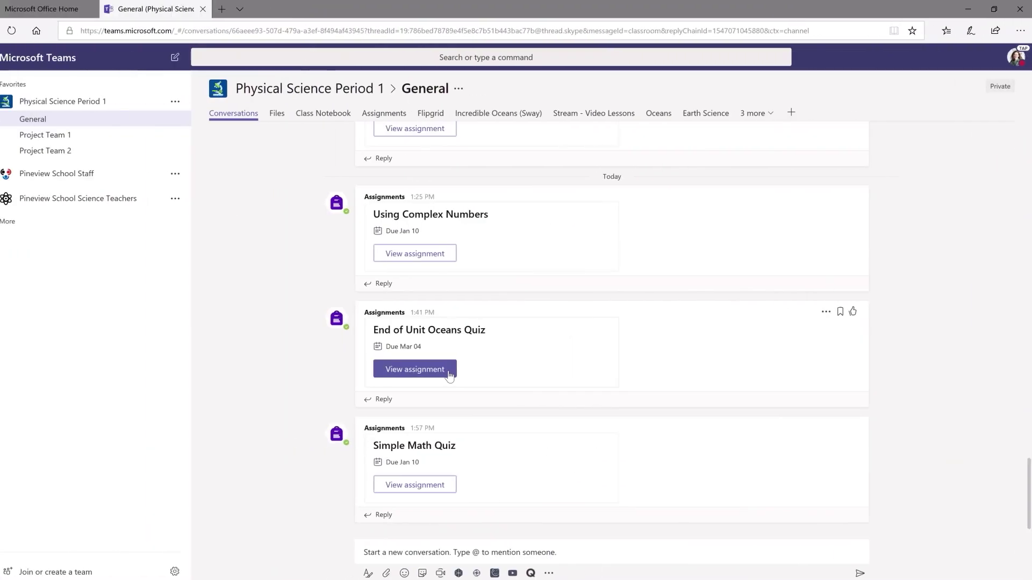
{"action": "left_click", "coordinate": [445, 369]}
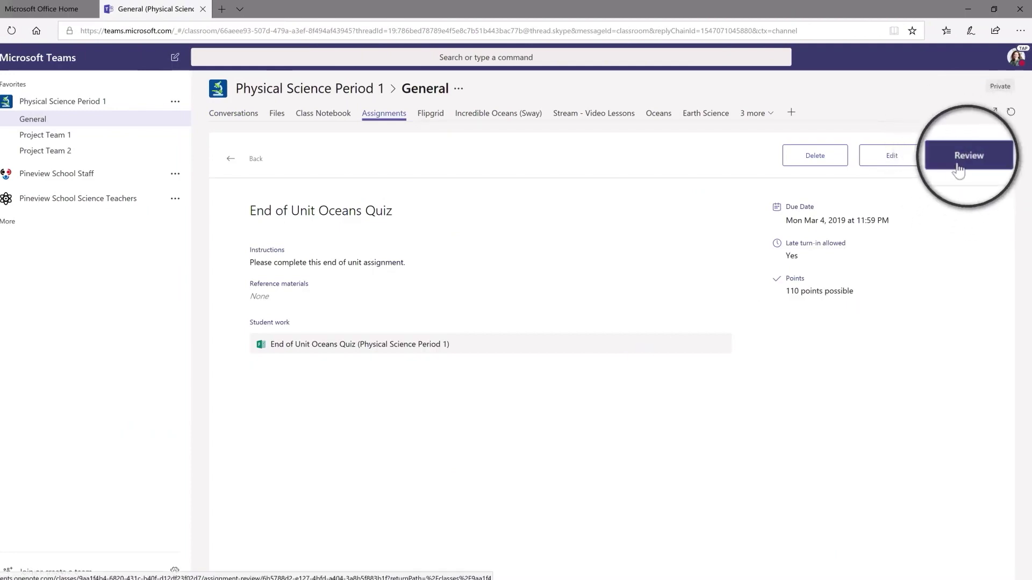
{"action": "left_click", "coordinate": [959, 164]}
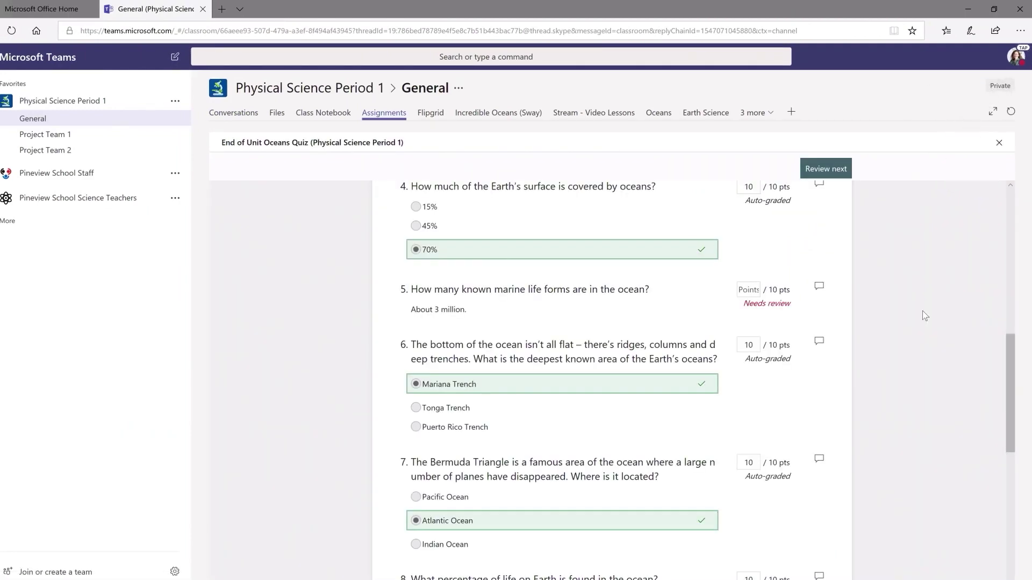
Step: Score question 5 at 10 points and add a 'Great job' feedback comment for the student
{"action": "left_click", "coordinate": [752, 290]}
{"action": "type", "text": "10"}
{"action": "left_click", "coordinate": [819, 285]}
{"action": "type", "text": "Great job, A"}
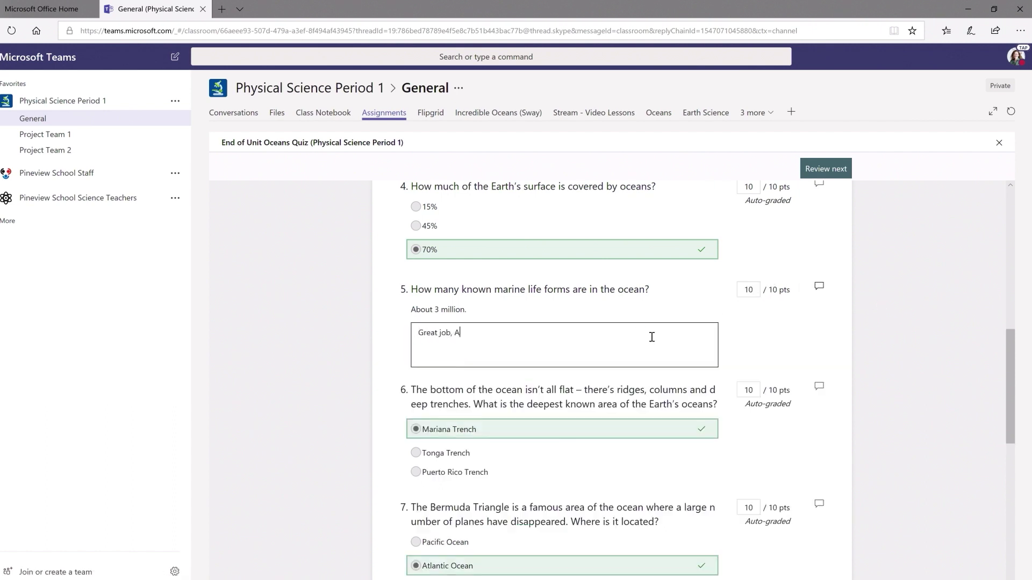
{"action": "type", "text": "iden!"}
{"action": "scroll", "coordinate": [912, 363], "scroll_direction": "up", "scroll_amount": 5}
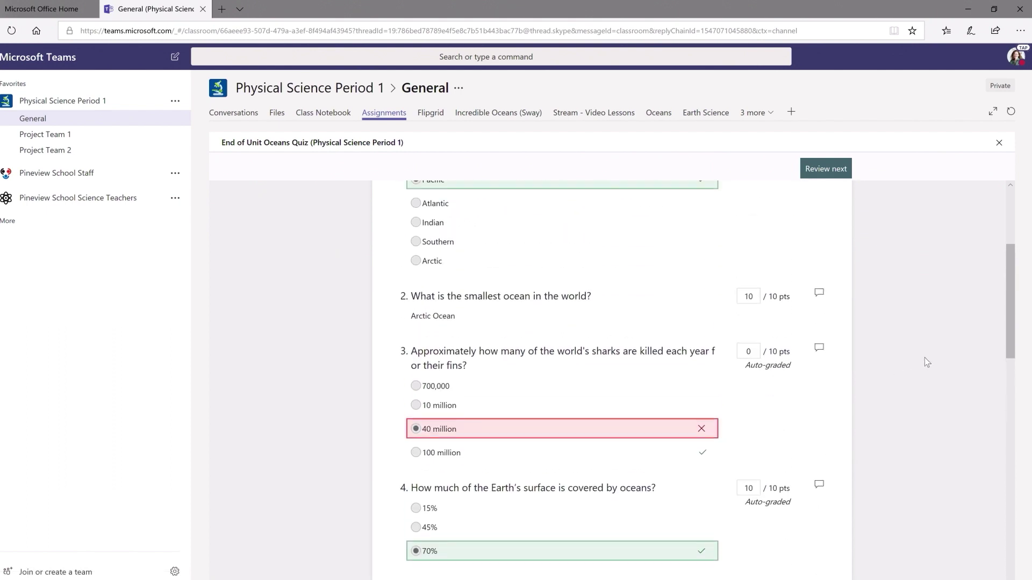
{"action": "scroll", "coordinate": [927, 349], "scroll_direction": "up", "scroll_amount": 4}
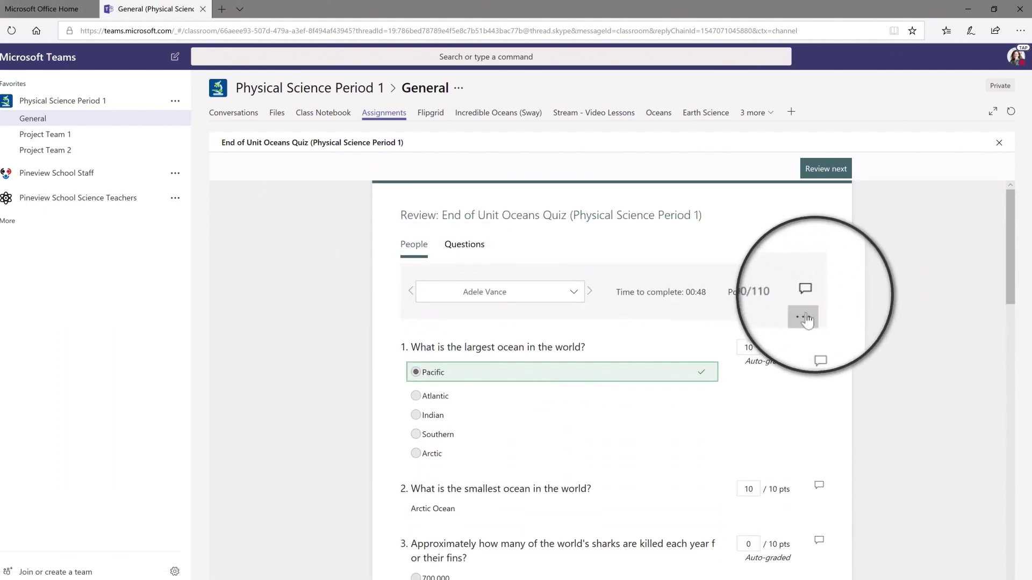
{"action": "left_click", "coordinate": [806, 312]}
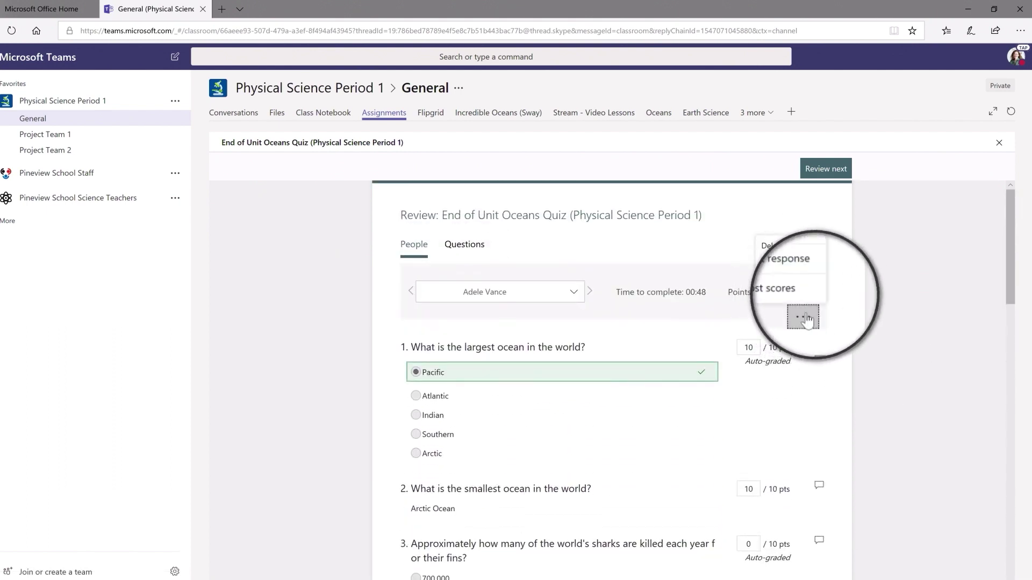
Step: Choose Post scores for the student's quiz response
{"action": "left_click", "coordinate": [765, 292]}
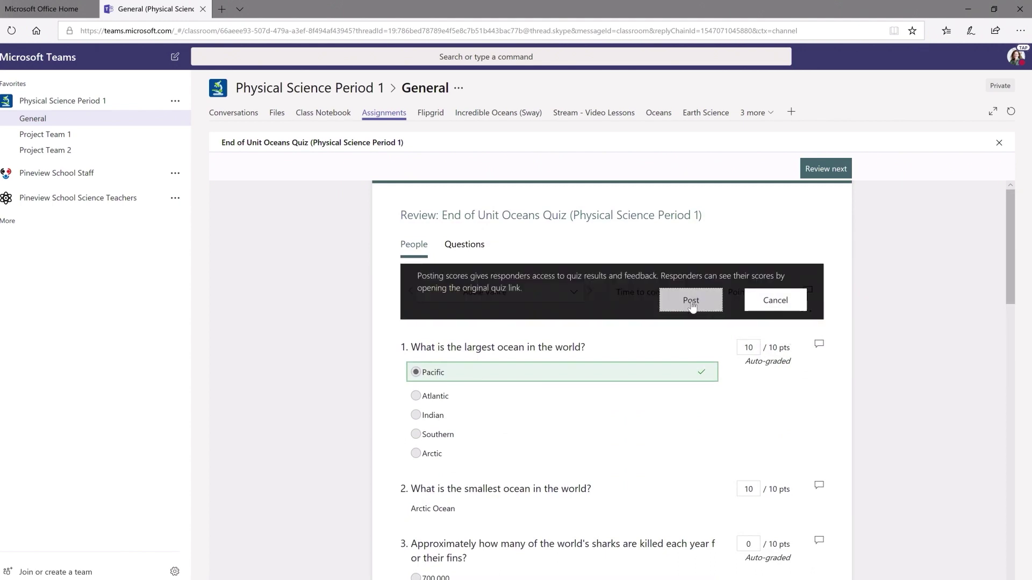